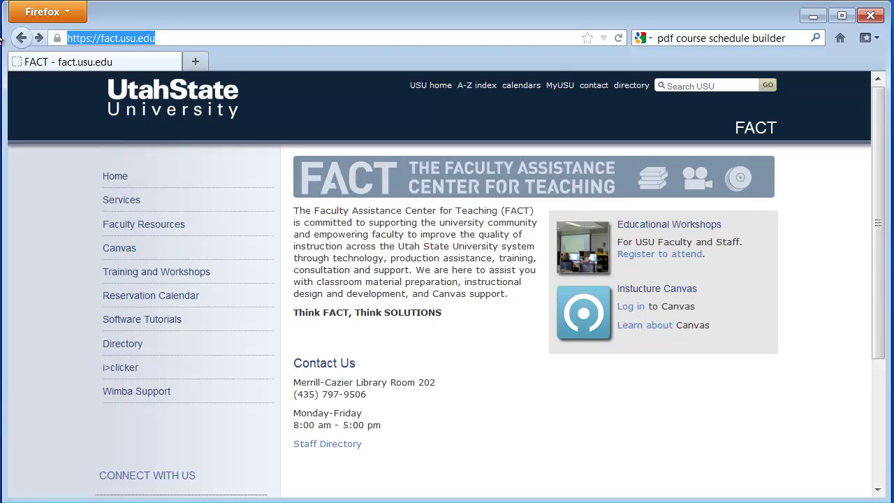
# Step: Load the PDF_Syllabus_Builder_v1_beta.pdf link in Firefox and save a copy to the Desktop
pyautogui.write('http://fact.usu.edu/files/uploads/PDF_Syllabus_Builder_v1_beta.pdf')
pyautogui.press('Return')
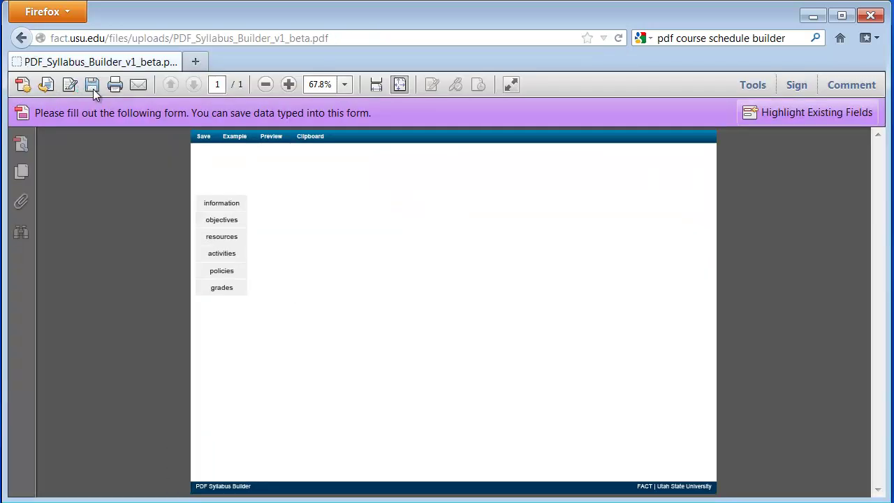
pyautogui.click(92, 86)
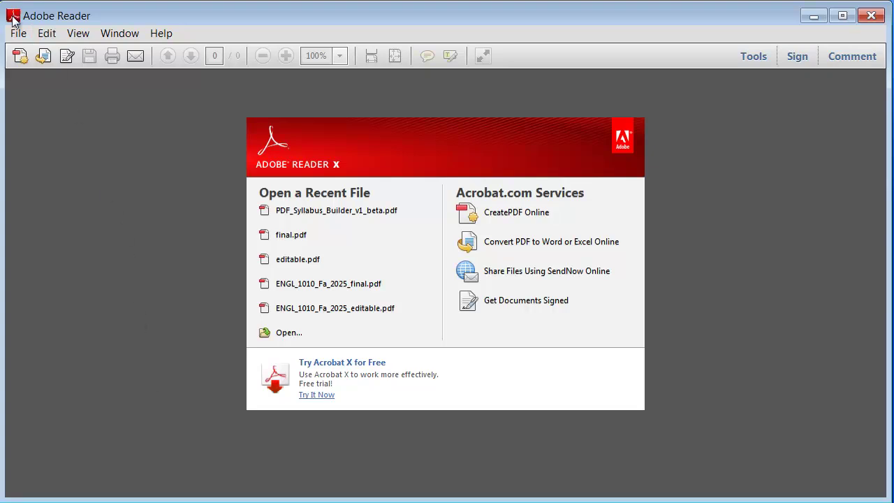
# Step: Open PDF_Syllabus_Builder_v1_beta.pdf from the Desktop in Adobe Reader
pyautogui.click(16, 33)
pyautogui.click(33, 53)
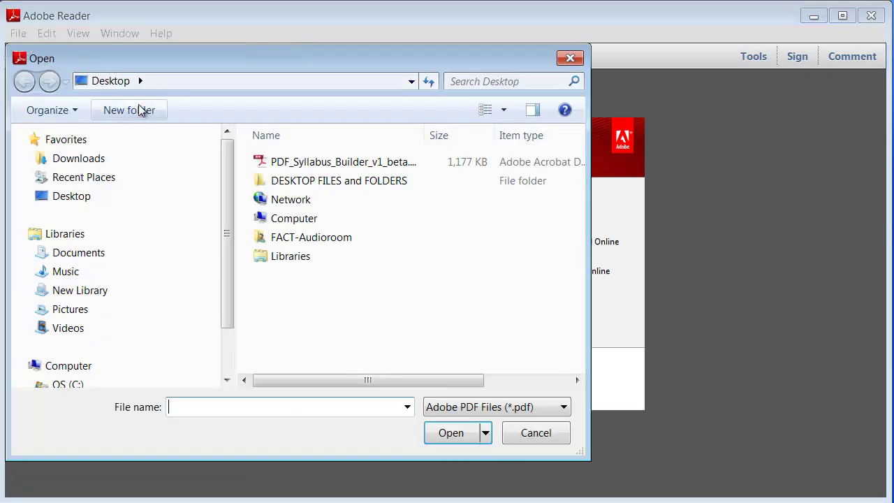
pyautogui.click(289, 163)
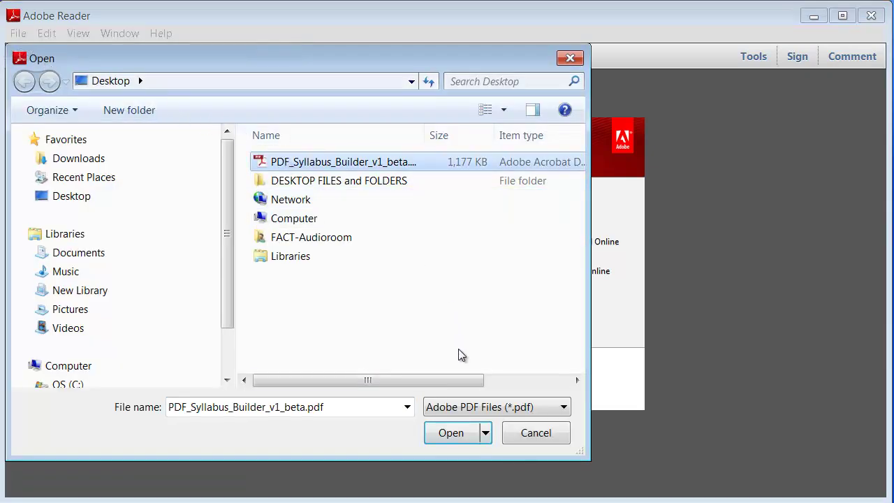
pyautogui.click(451, 439)
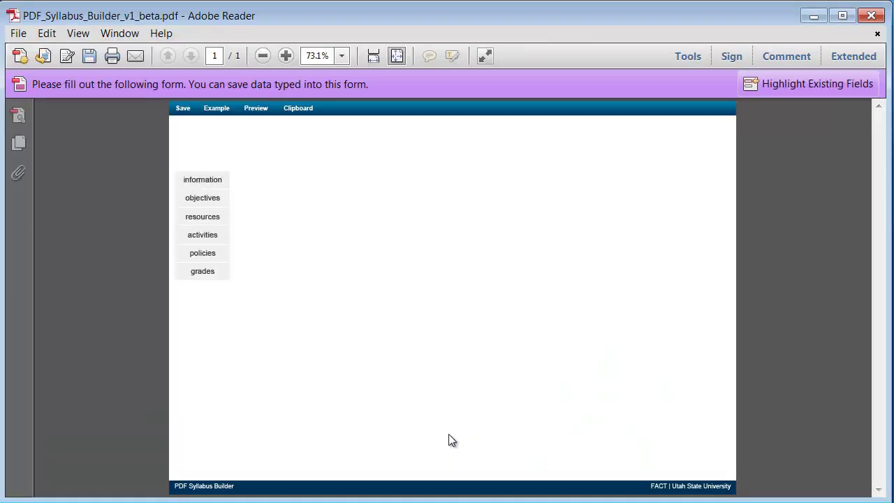
pyautogui.click(78, 34)
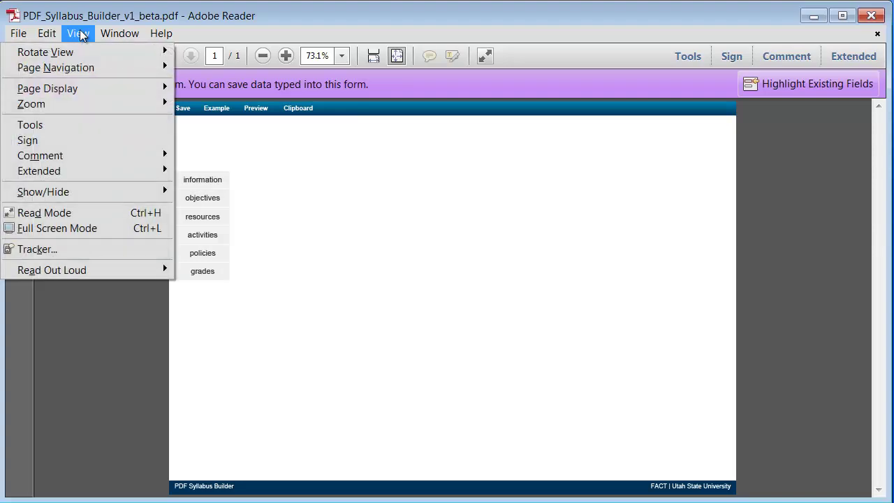
# Step: Go full screen and browse the information, objectives, resources, activities, policies and grades sections
pyautogui.click(60, 229)
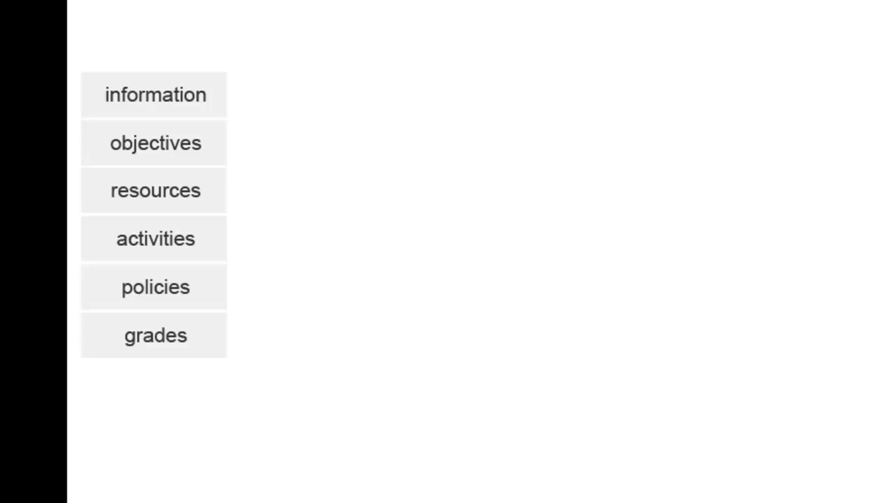
pyautogui.click(147, 95)
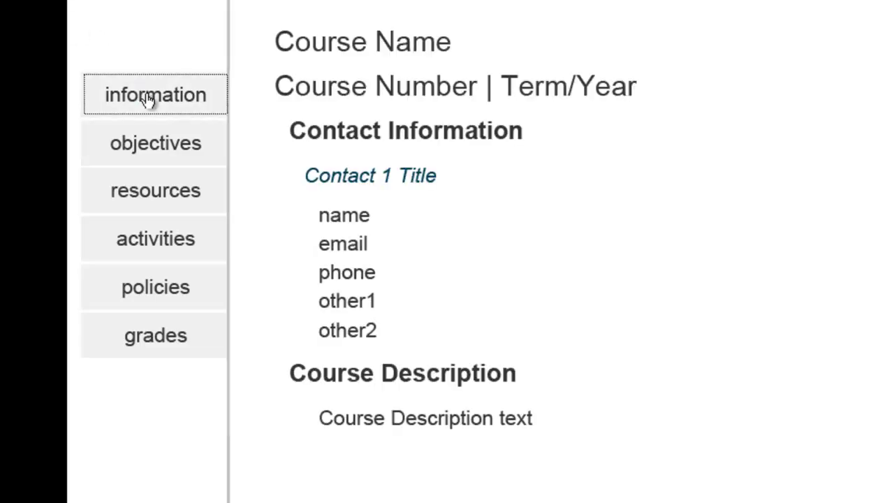
pyautogui.click(148, 145)
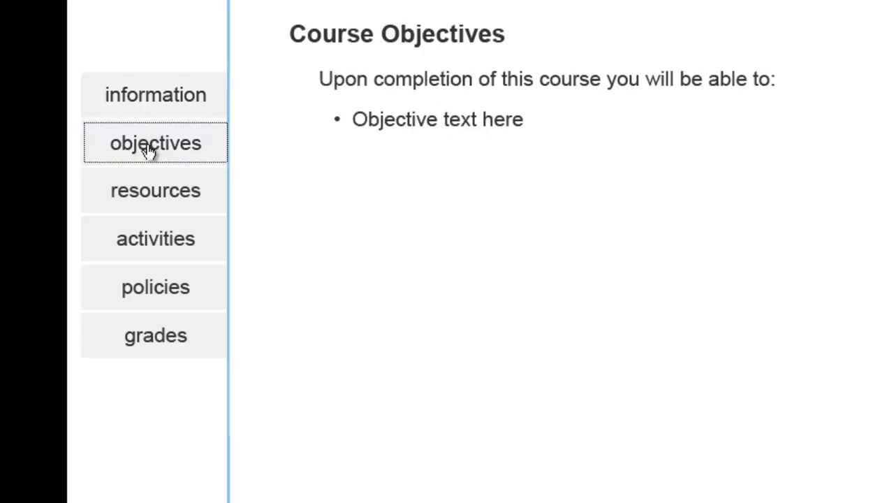
pyautogui.click(148, 180)
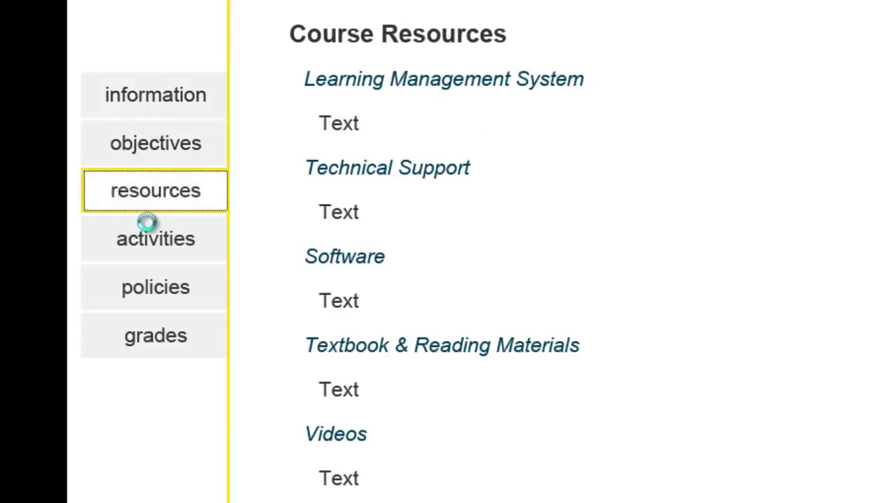
pyautogui.click(148, 223)
pyautogui.click(149, 286)
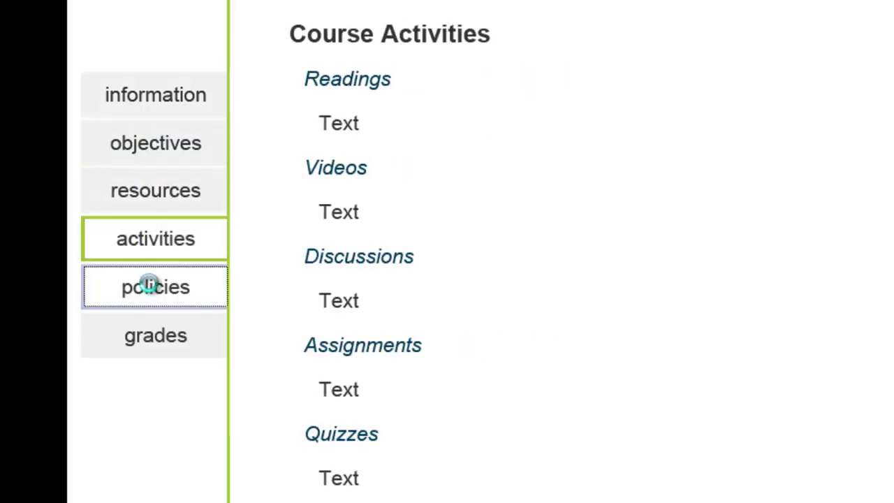
pyautogui.click(153, 333)
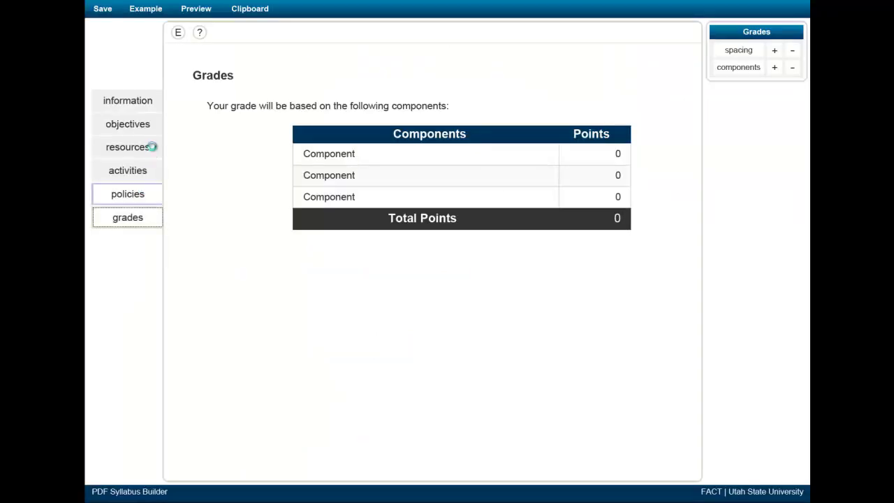
# Step: Review the Example syllabus, then close it to return to the information section
pyautogui.click(154, 11)
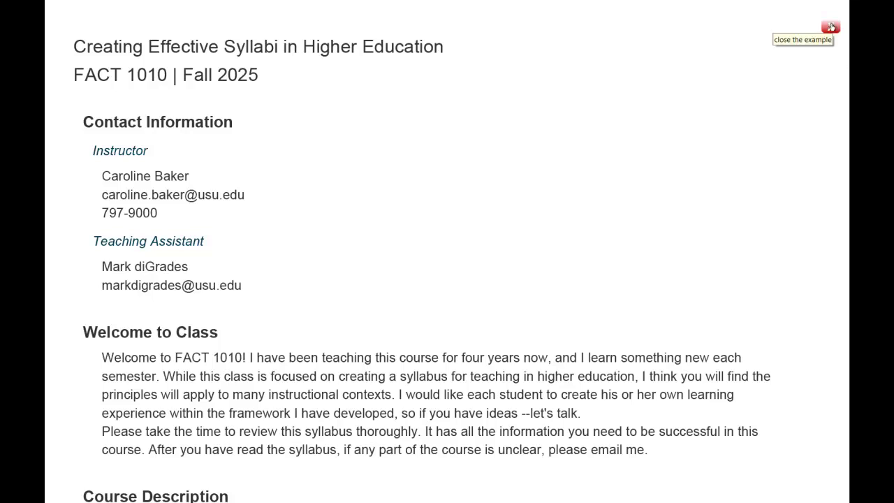
pyautogui.click(831, 26)
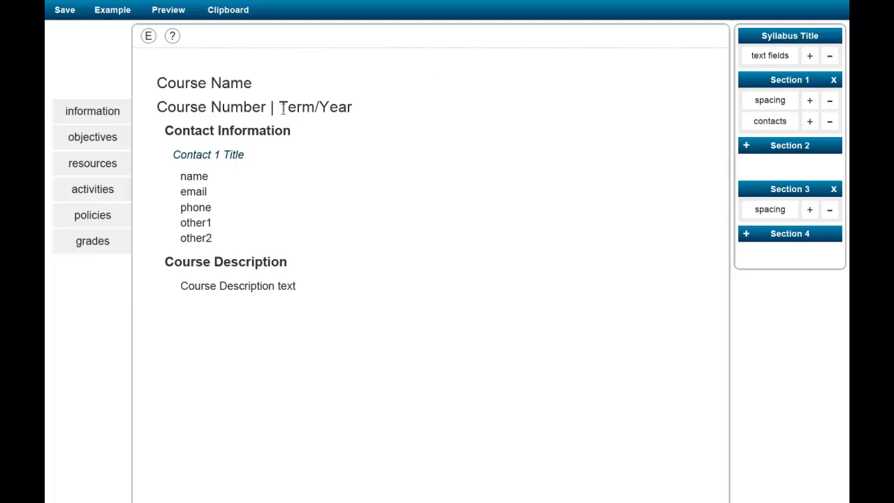
# Step: Replace the Course Name placeholder with 'Introduction to English'
pyautogui.click(250, 83)
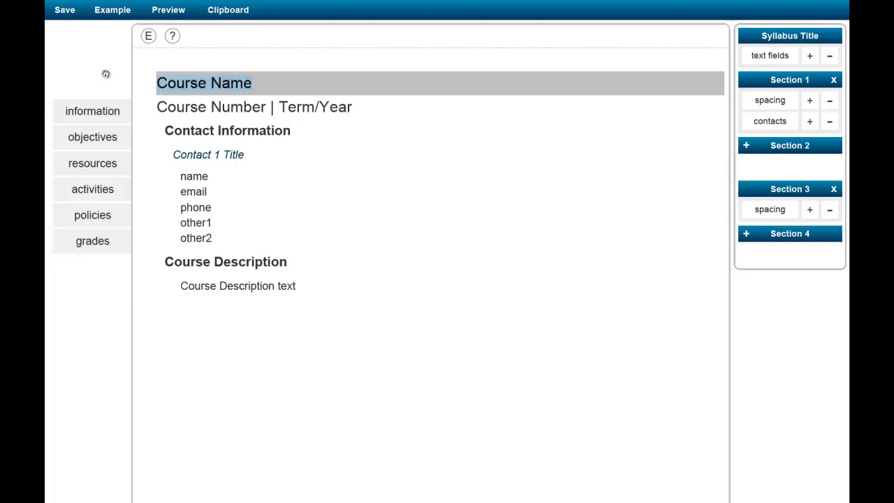
pyautogui.write('Introduc')
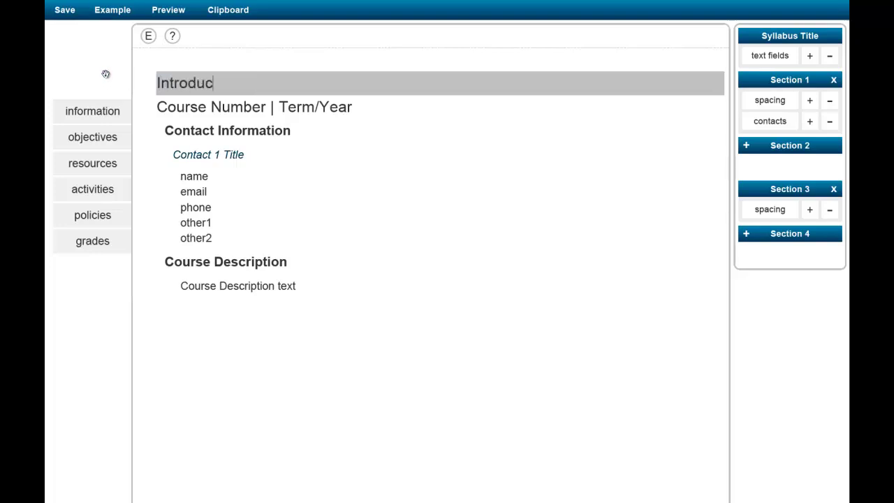
pyautogui.write('tion to En')
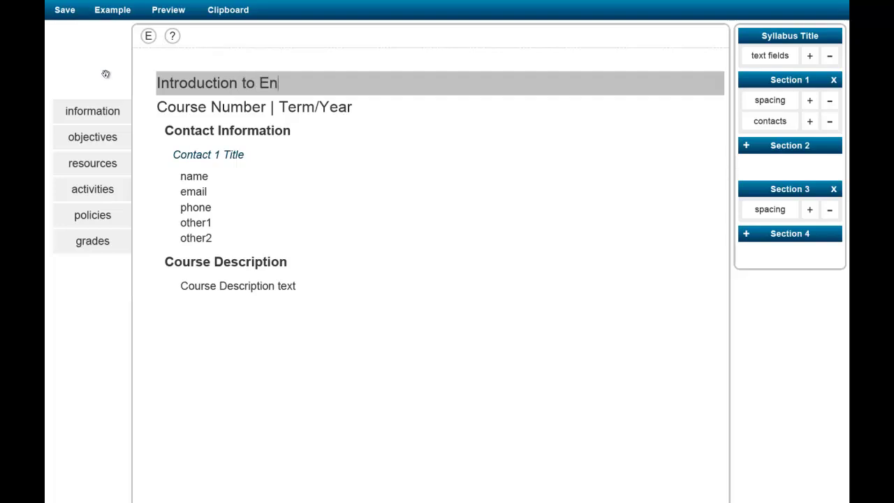
pyautogui.write('glish')
# Step: In preview, replace the Course Number | Term/Year line with 'ENGL 1010 | Fall 2025', then exit preview
pyautogui.click(174, 14)
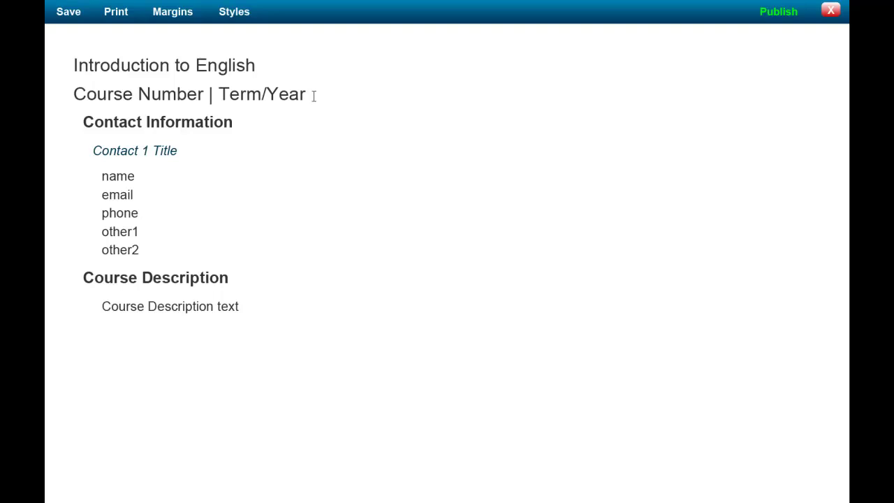
pyautogui.moveTo(314, 95); pyautogui.dragTo(52, 98)
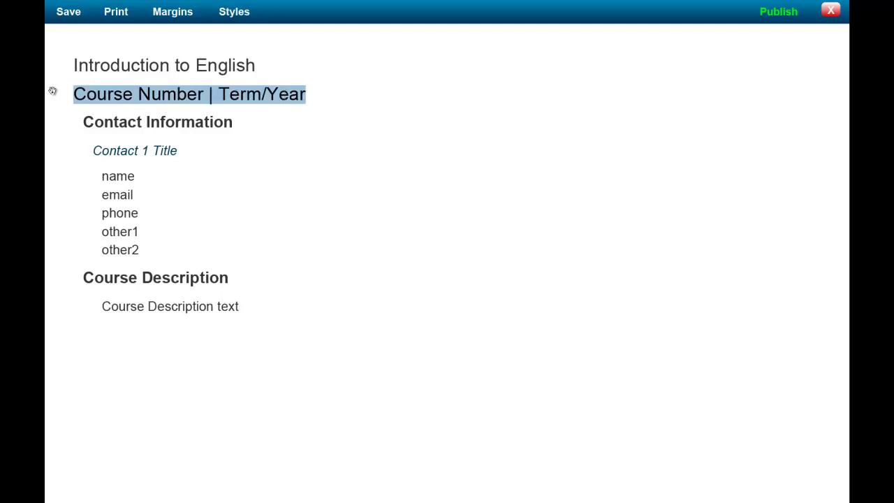
pyautogui.press('Delete')
pyautogui.write('ENG')
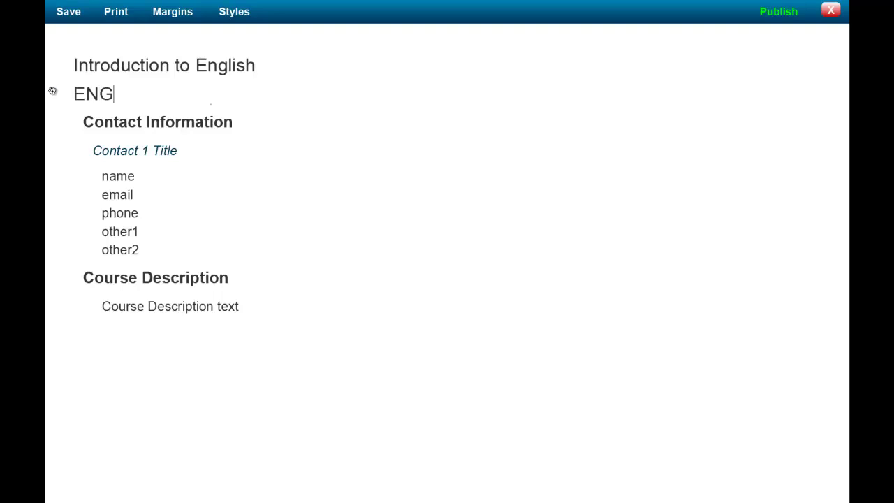
pyautogui.write('L 1010 | ')
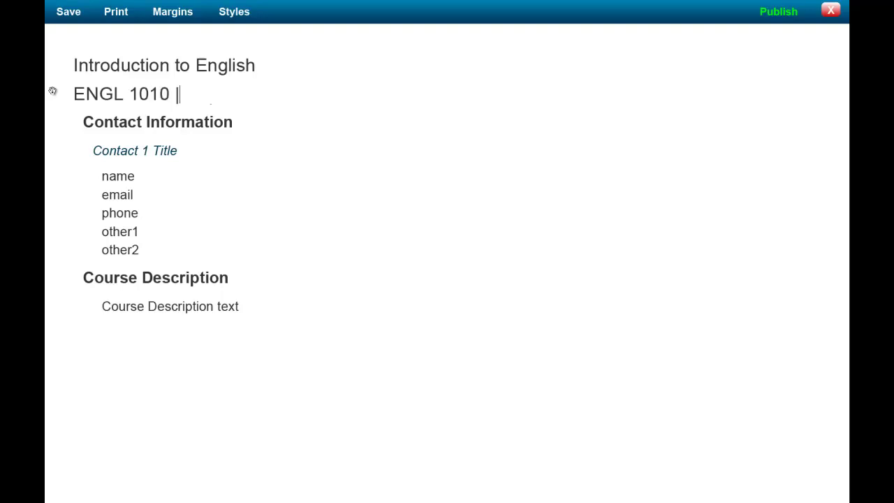
pyautogui.write('Fall 2025')
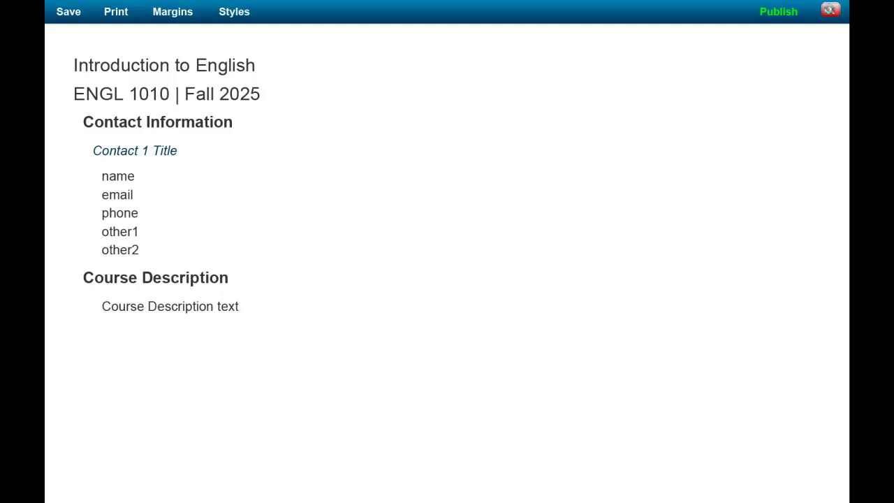
pyautogui.click(830, 12)
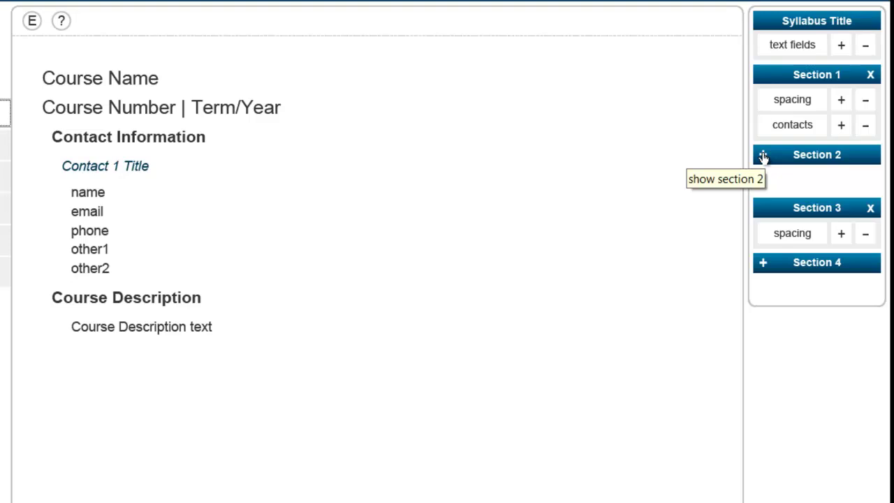
# Step: Toggle the Section 2 block off again and remove the extra title lines under Course Name
pyautogui.click(763, 155)
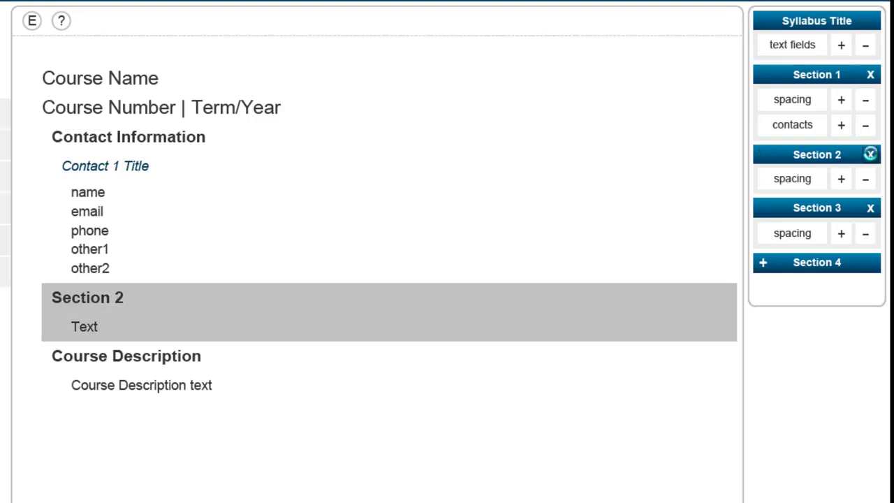
pyautogui.click(871, 154)
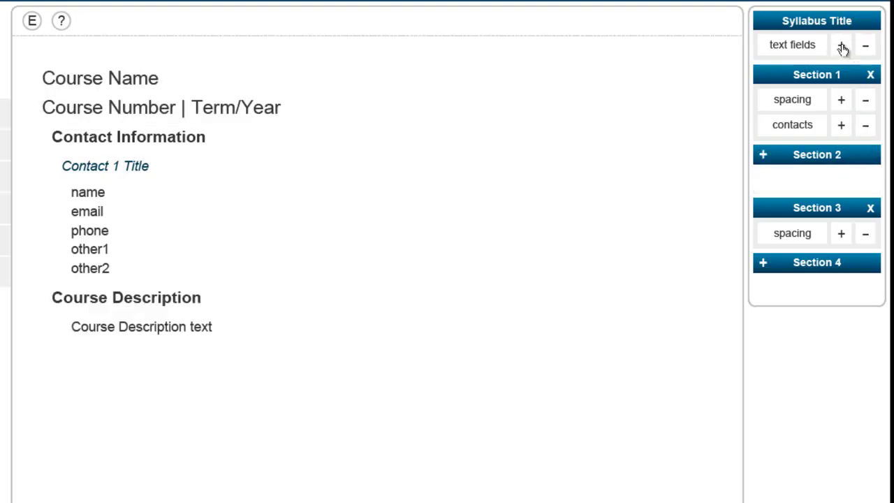
pyautogui.click(842, 46)
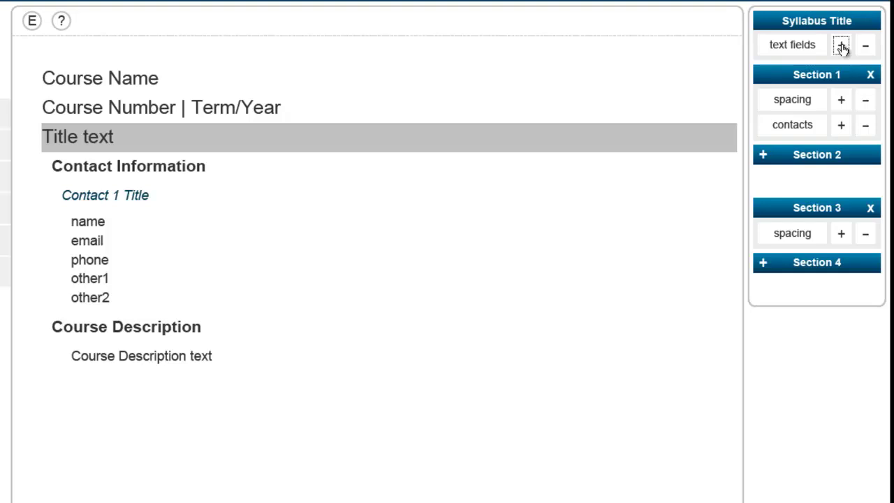
pyautogui.click(867, 46)
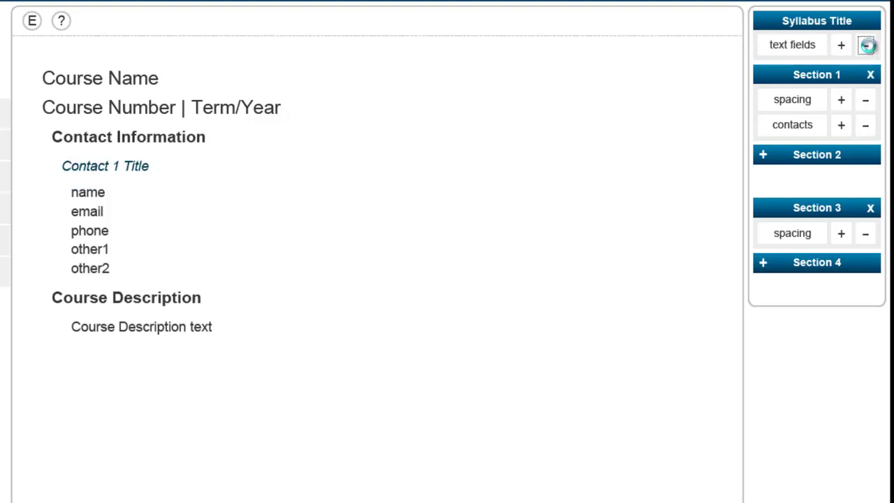
pyautogui.click(867, 45)
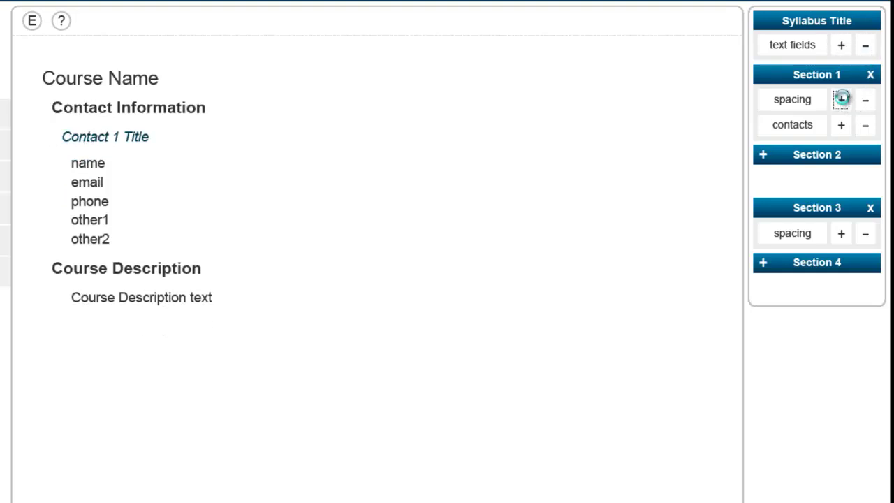
# Step: Increase the spacing below the course name twice and add a second contact block
pyautogui.click(842, 99)
pyautogui.click(842, 97)
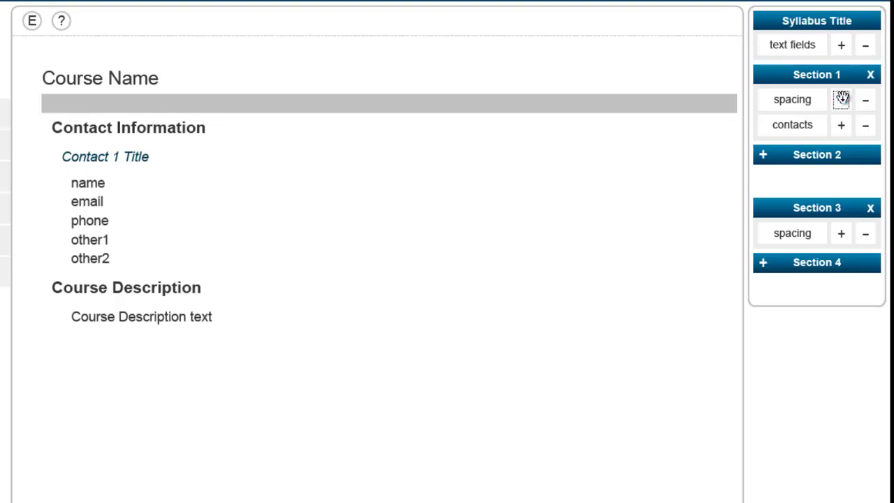
pyautogui.click(841, 126)
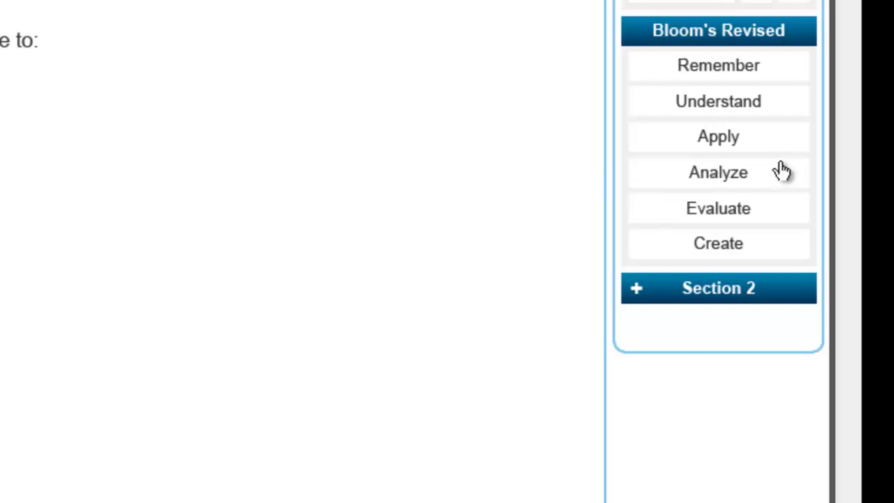
# Step: Build objective one from the Remember verb Name, then add a Diagram objective from Analyze
pyautogui.click(726, 65)
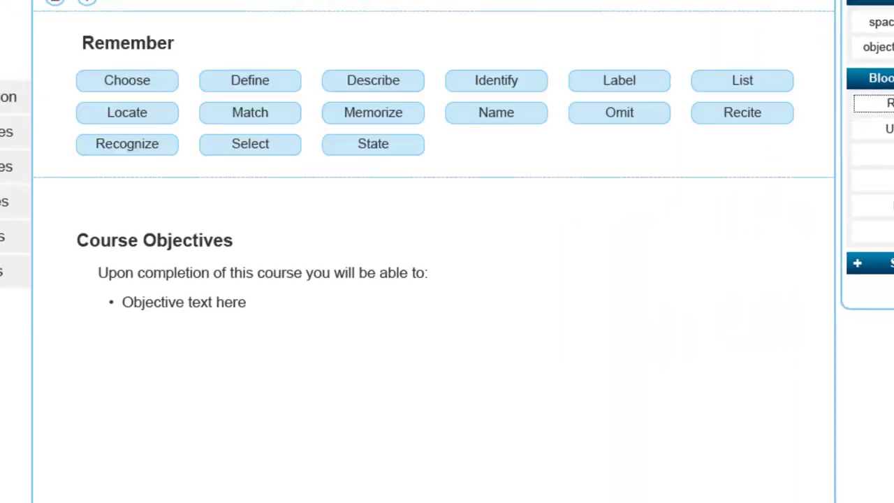
pyautogui.click(494, 115)
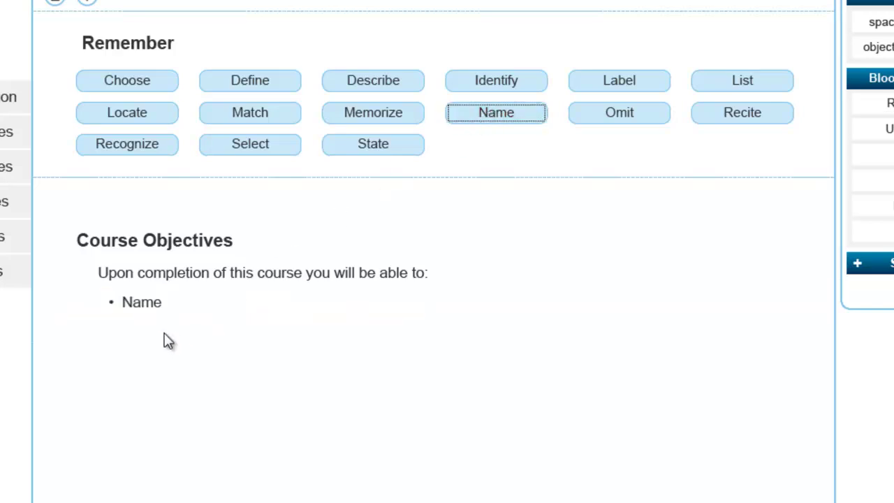
pyautogui.click(178, 304)
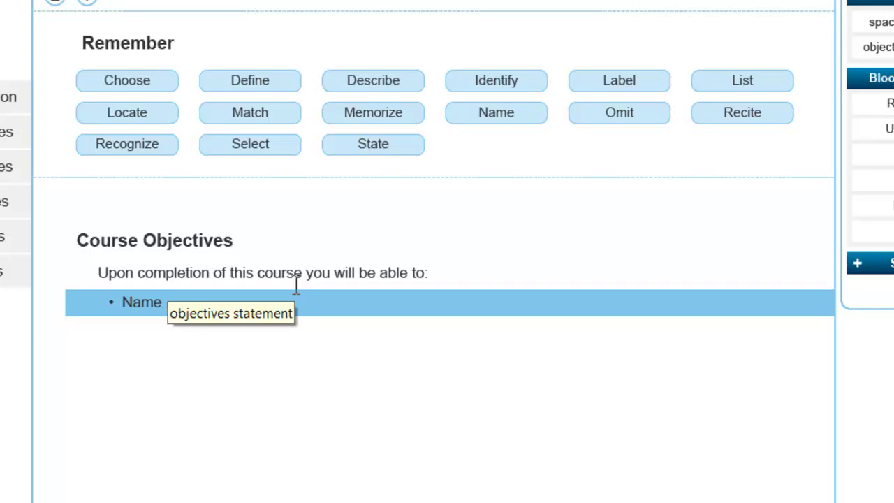
pyautogui.write("the six levels of Bloom's Revised Taxonomy.")
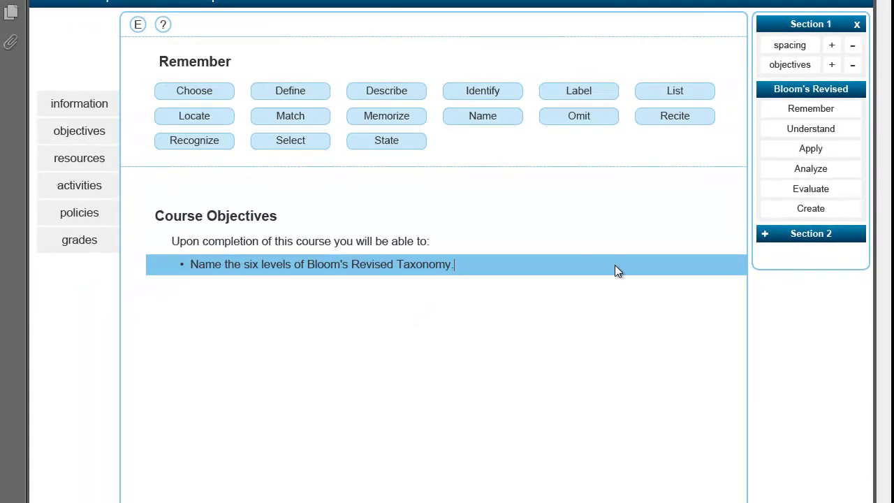
pyautogui.click(806, 170)
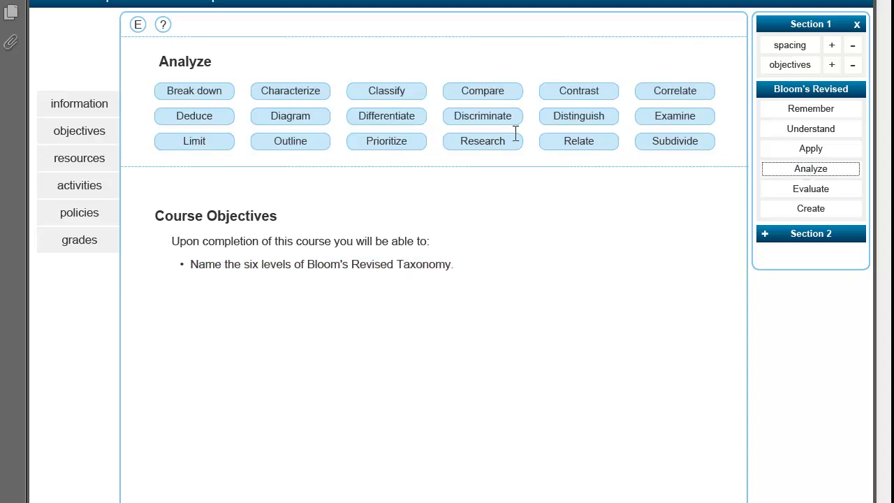
pyautogui.click(312, 117)
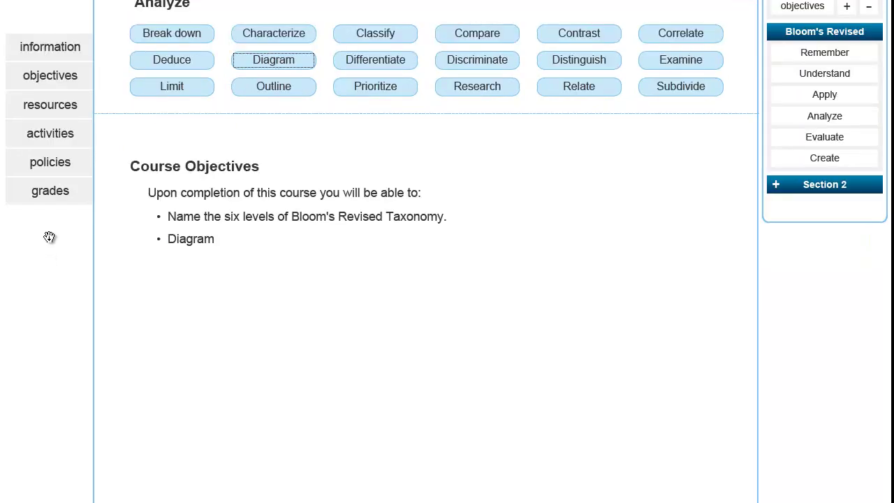
# Step: Jump to the Grades section and acknowledge the JavaScript page-break warning with OK
pyautogui.click(59, 192)
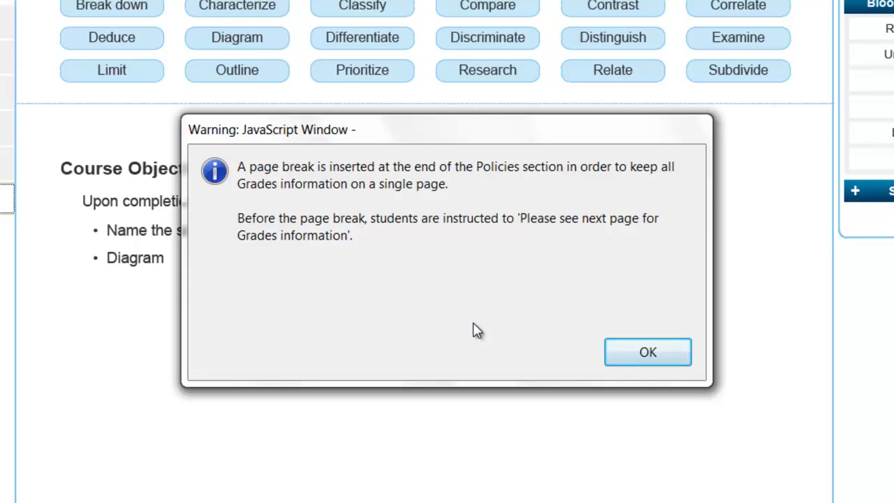
pyautogui.click(648, 353)
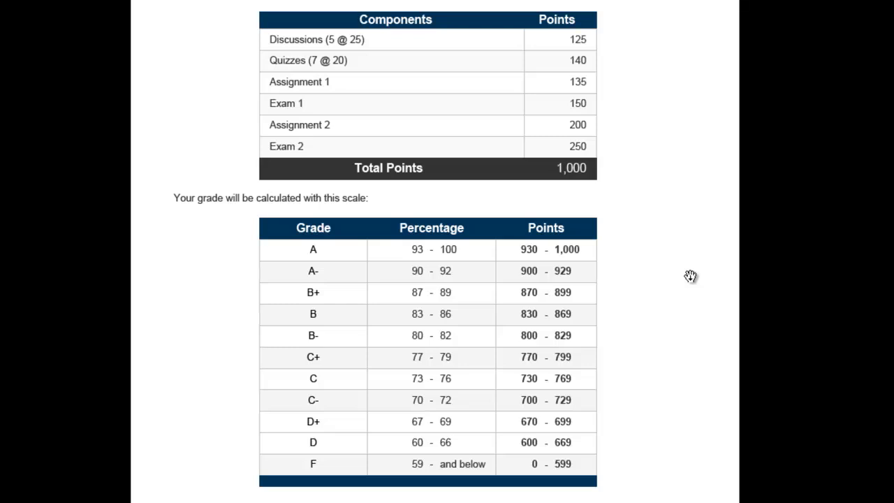
# Step: Change the Exam 1 points value to 200
pyautogui.doubleClick(573, 100)
pyautogui.write('200')
pyautogui.press('Tab')
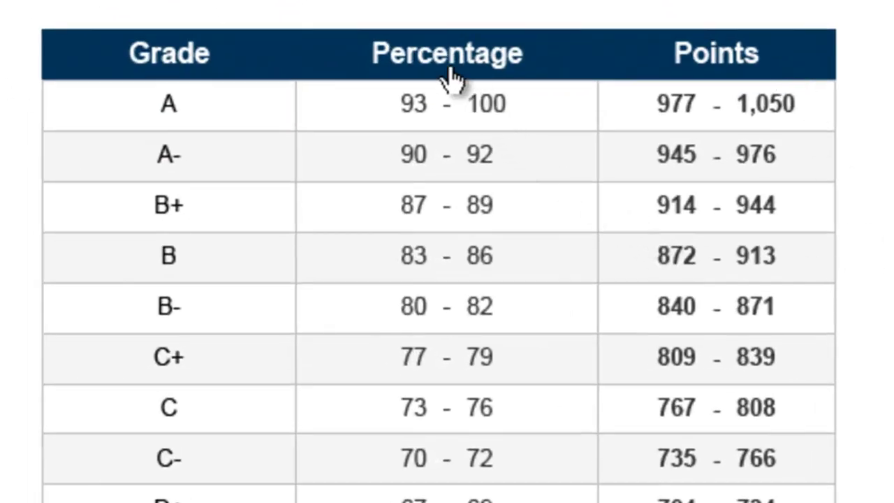
# Step: Lower the A cutoff from 93 to 92 and the A- cutoff from 90 to 89
pyautogui.click(441, 57)
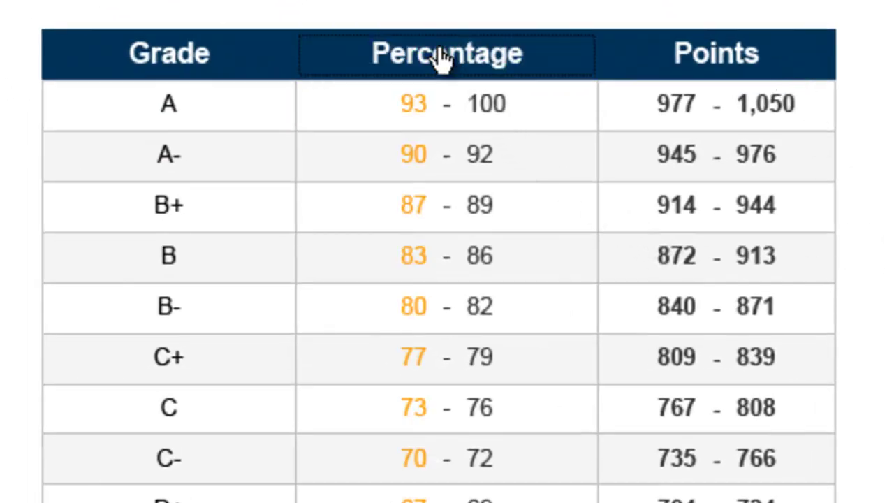
pyautogui.click(433, 109)
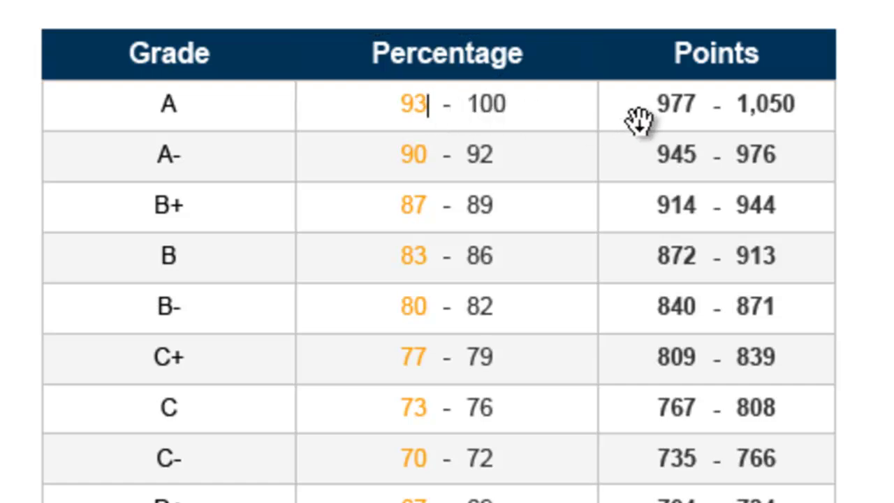
pyautogui.press('BackSpace')
pyautogui.write('2')
pyautogui.click(477, 165)
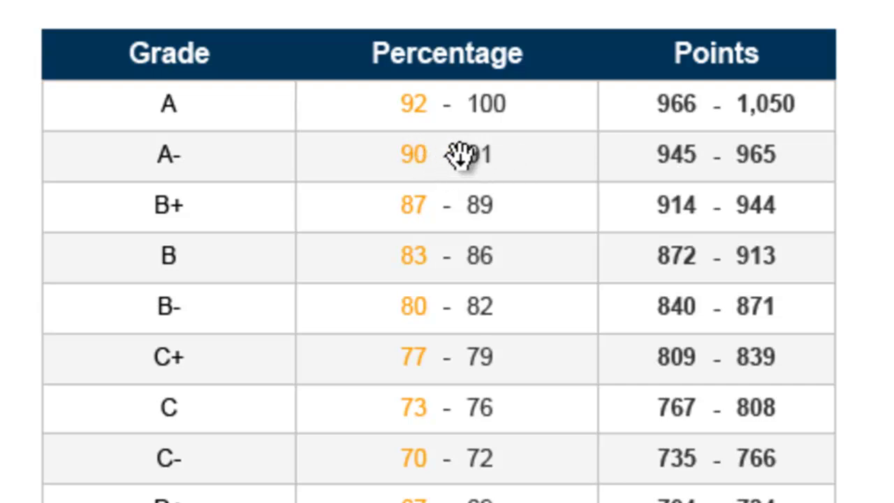
pyautogui.click(427, 158)
pyautogui.press('BackSpace')
pyautogui.press('BackSpace')
pyautogui.write('89')
pyautogui.press('Tab')
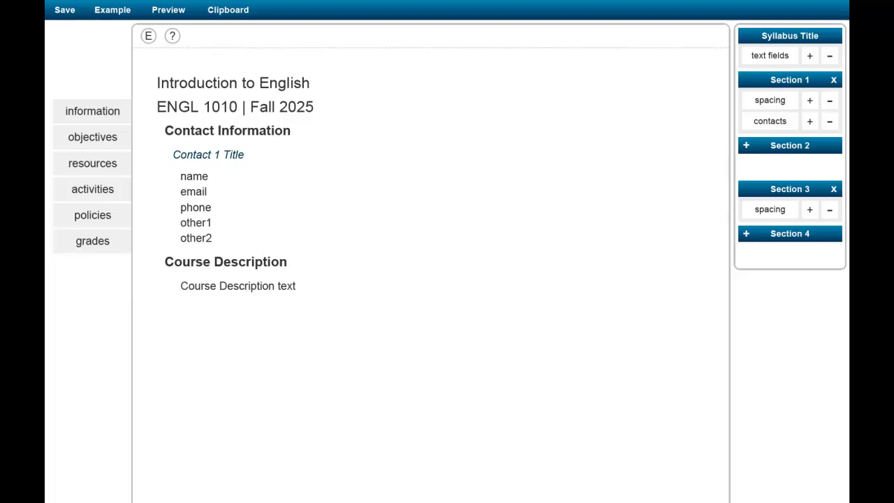
# Step: Preview the finished syllabus, then start publishing it to bring up the editable-copy warning
pyautogui.click(169, 10)
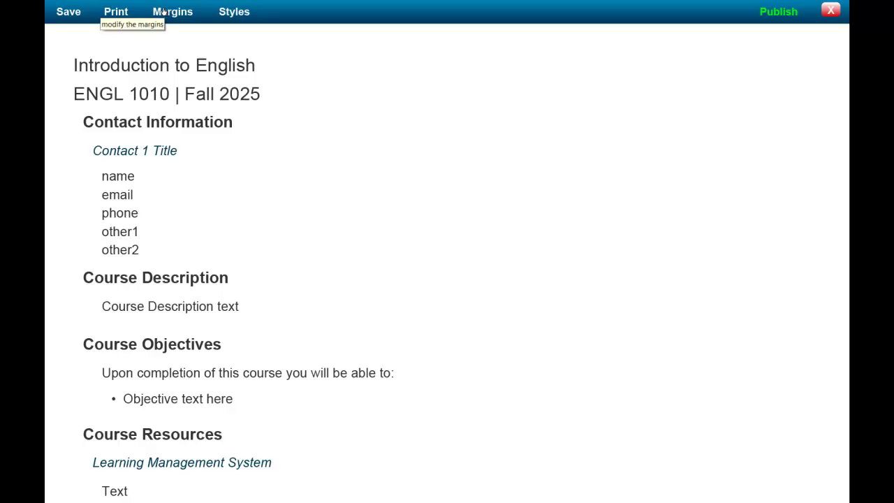
pyautogui.click(783, 11)
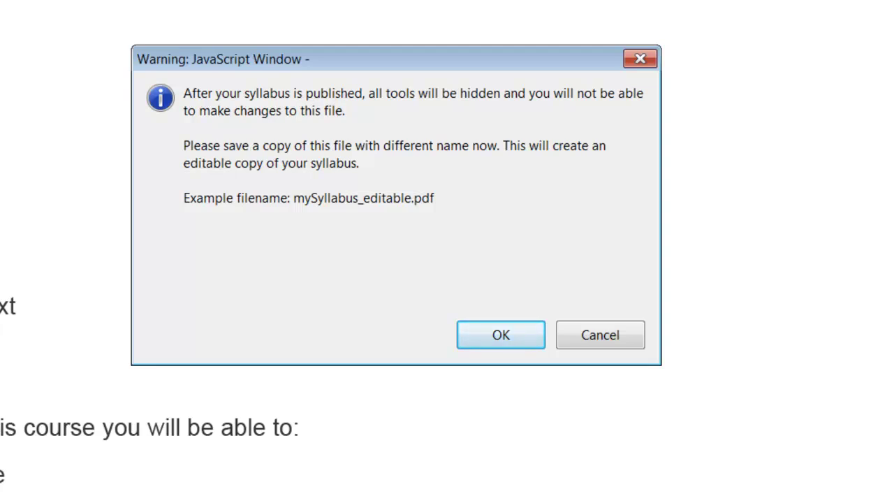
# Step: Save an editable copy of the syllabus to the Desktop as editable.pdf
pyautogui.click(512, 331)
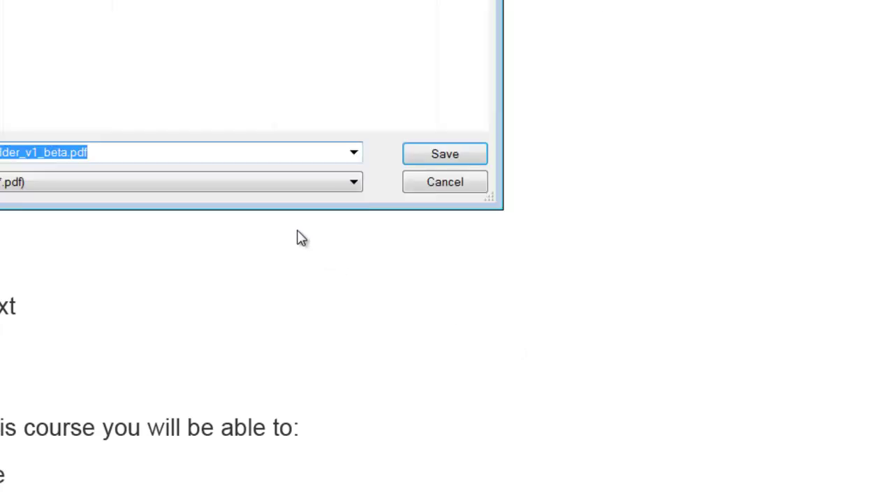
pyautogui.write('eidt')
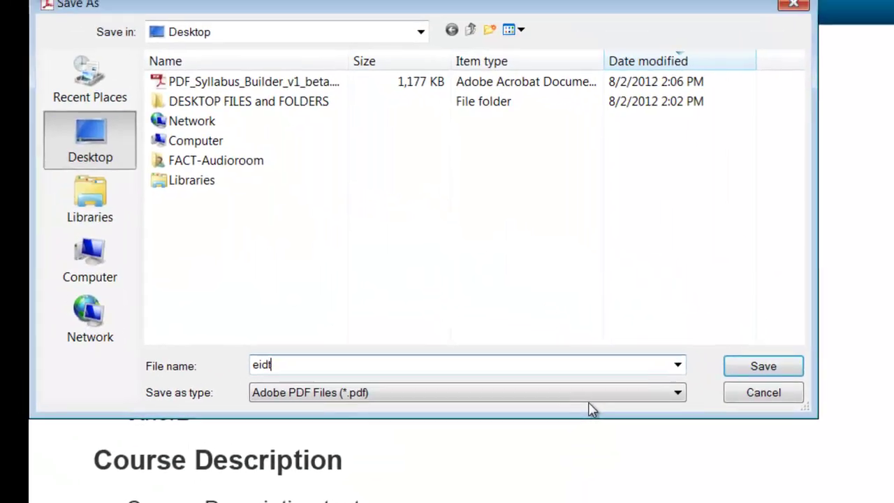
pyautogui.press('BackSpace')
pyautogui.press('BackSpace')
pyautogui.press('BackSpace')
pyautogui.write('ditable')
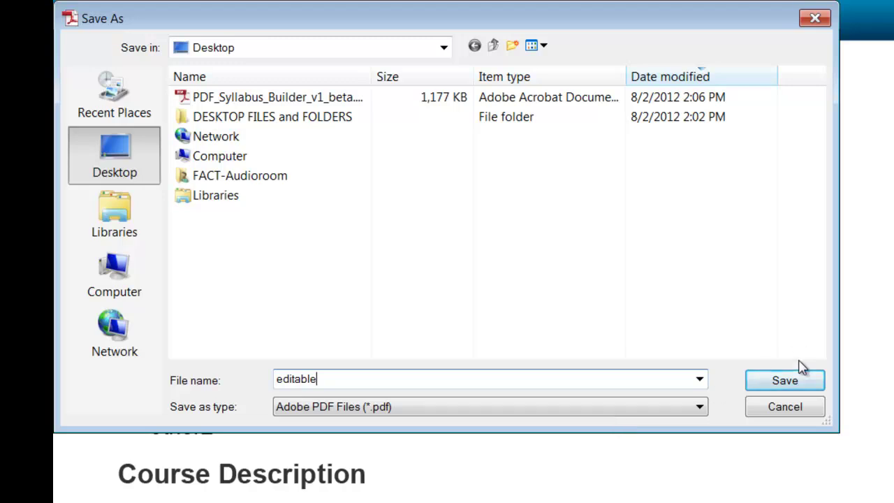
pyautogui.click(785, 381)
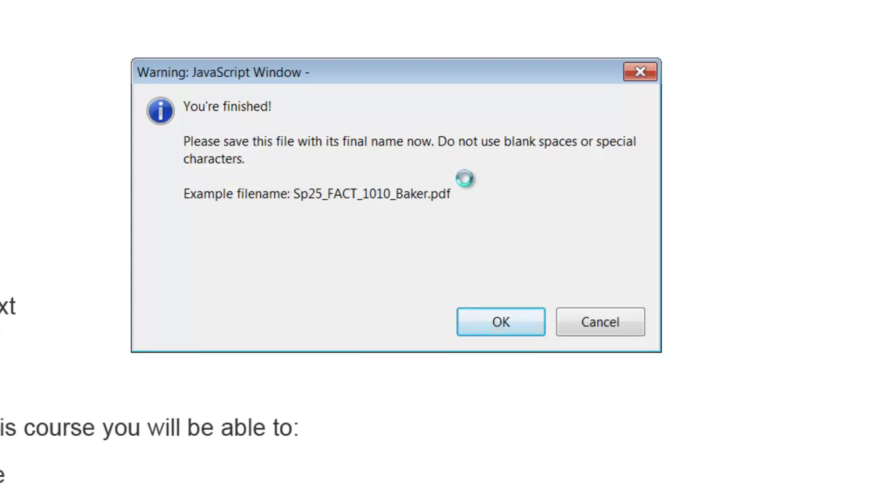
# Step: Save the published read-only syllabus as 'final'
pyautogui.click(497, 326)
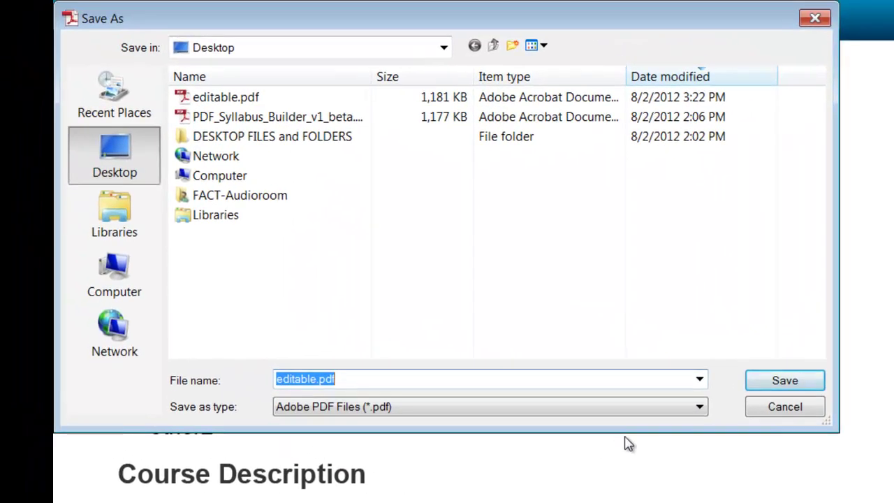
pyautogui.write('final')
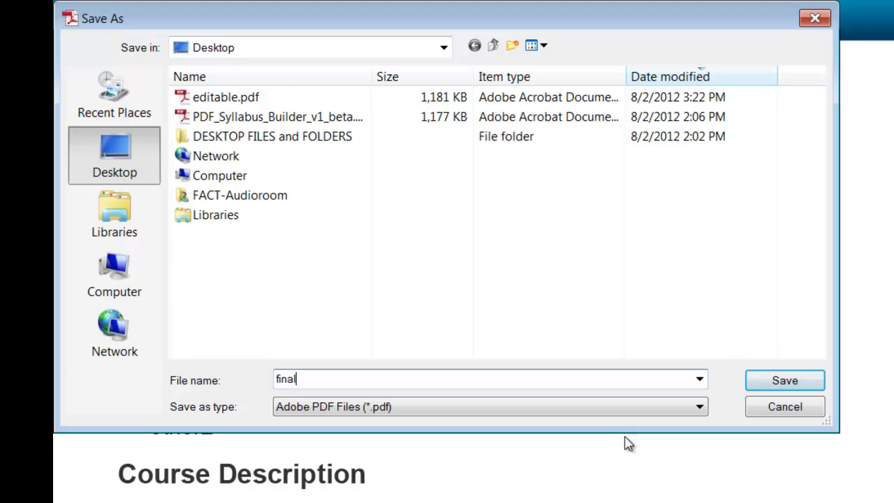
pyautogui.click(803, 381)
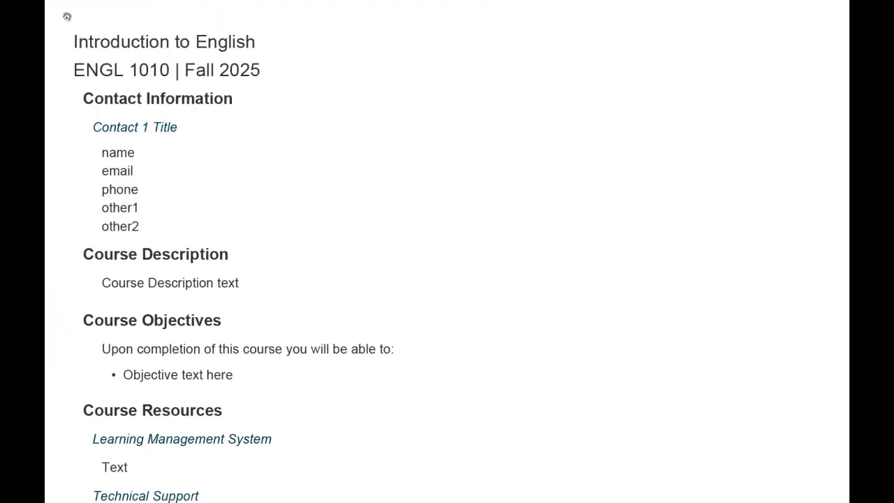